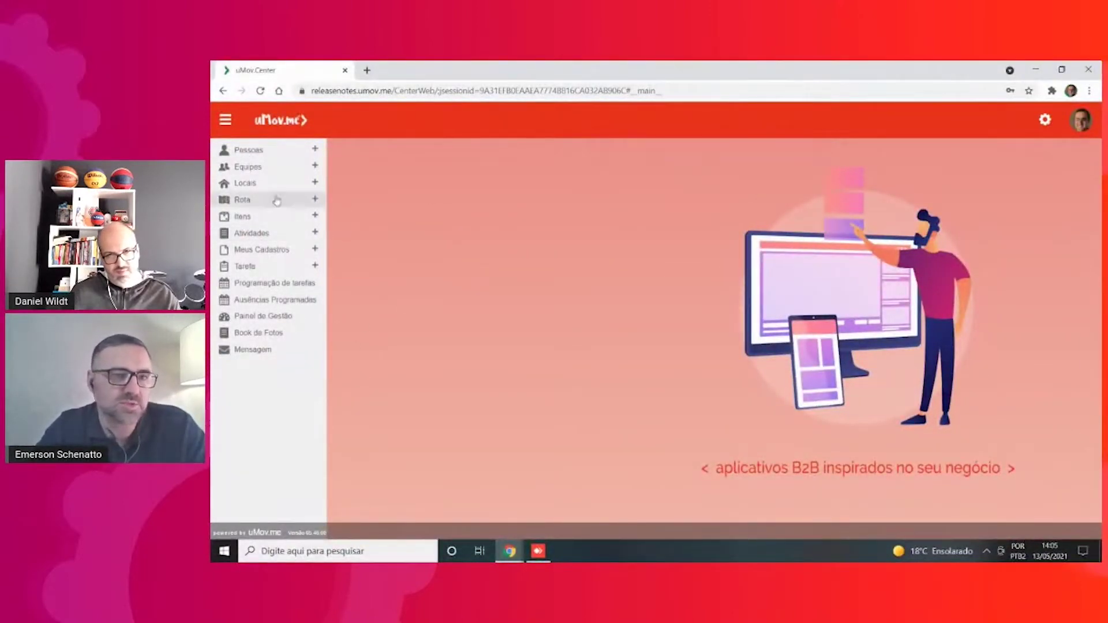
Open the general settings for Locais, review the weekday activity filter options, and close them without saving.
left_click(246, 184)
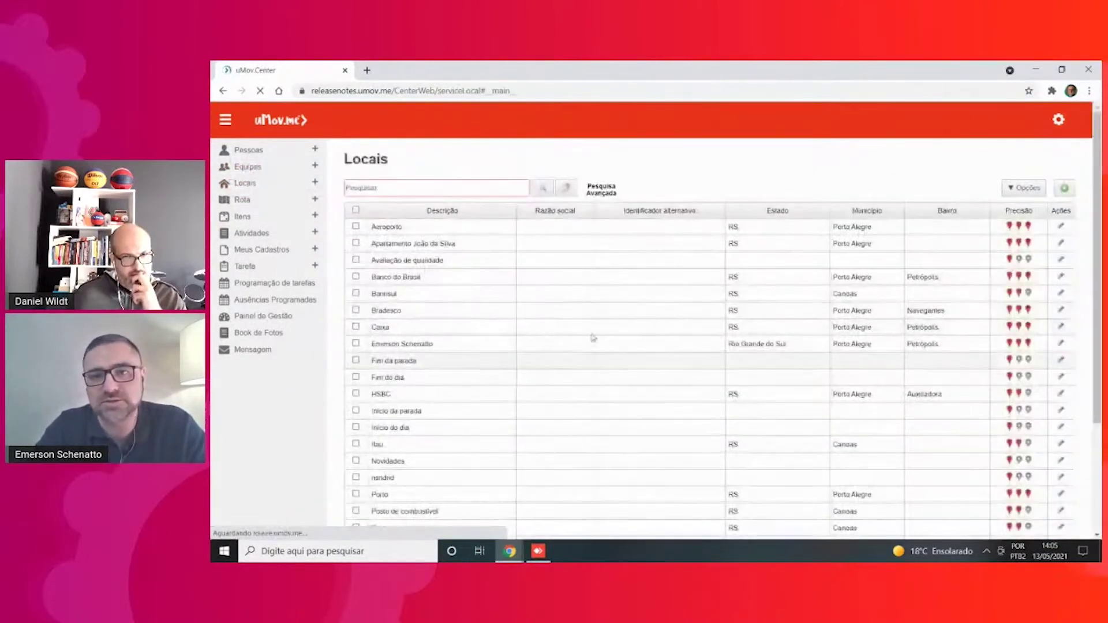
left_click(1020, 189)
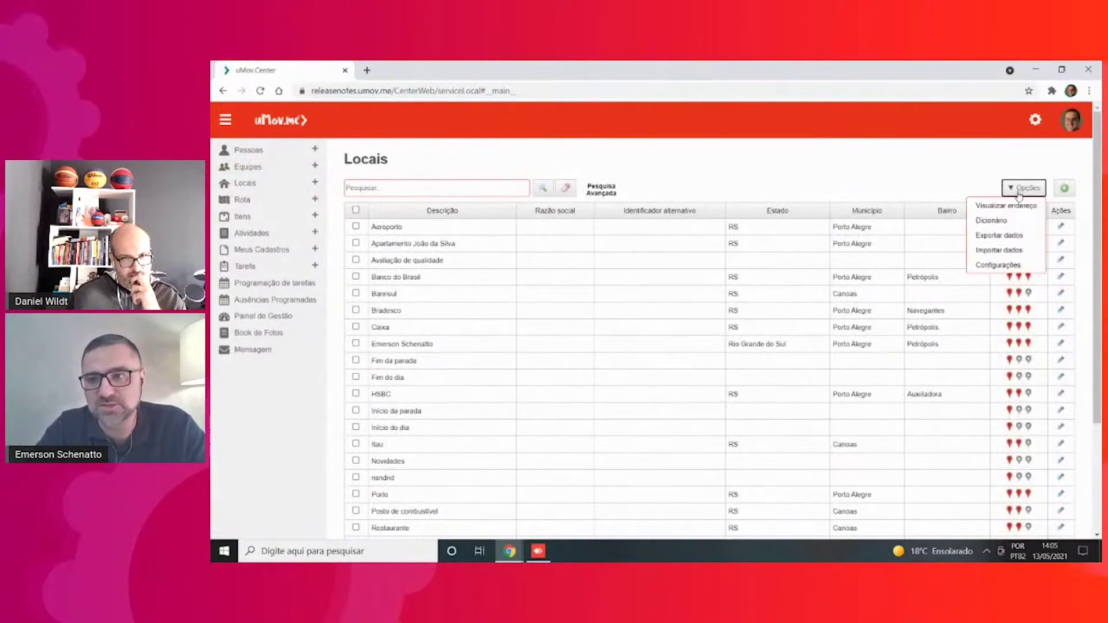
left_click(999, 265)
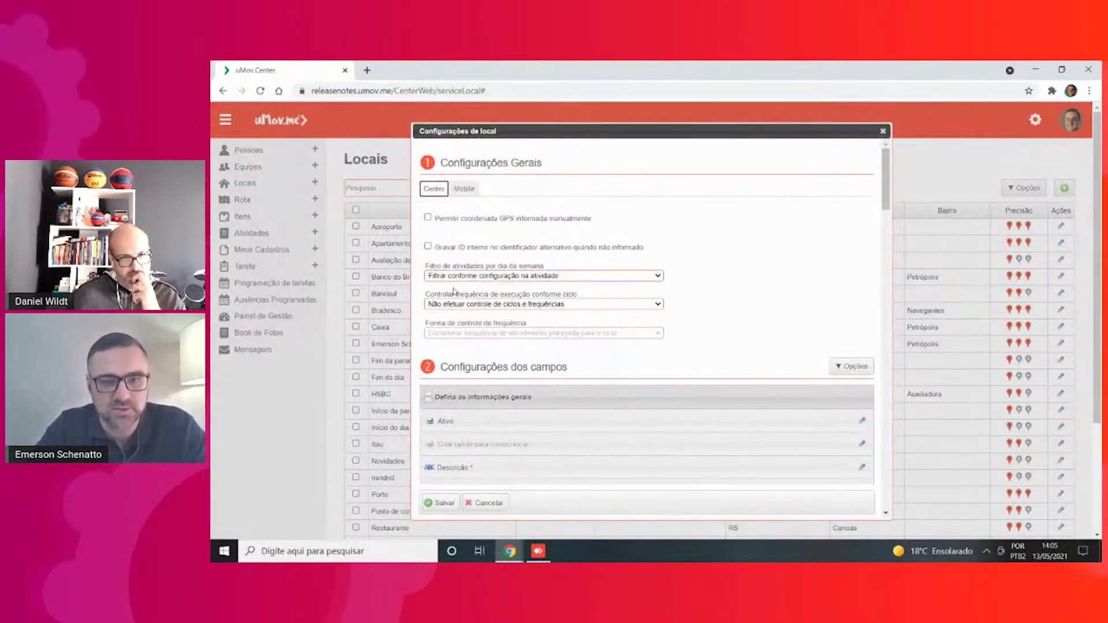
left_click(538, 277)
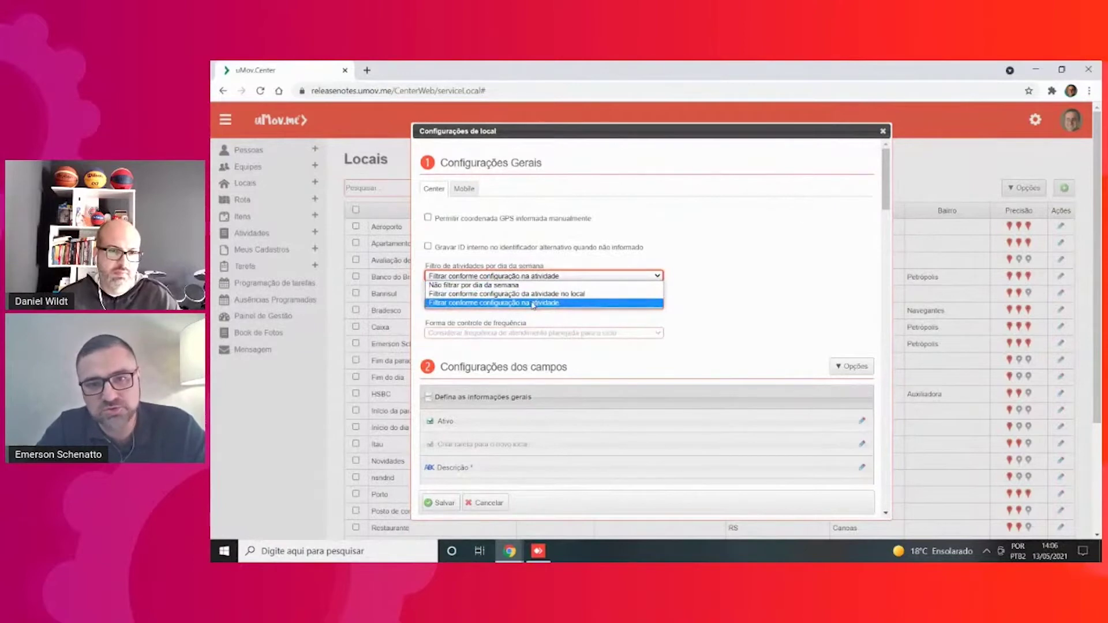
left_click(534, 303)
left_click(882, 131)
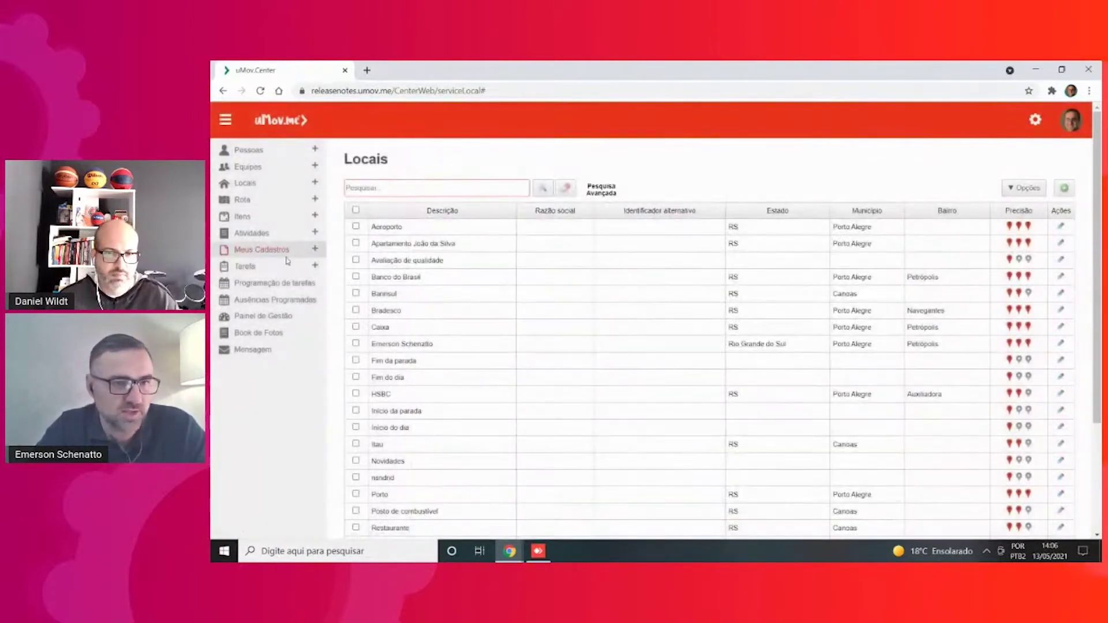
Open Atividades in a separate browser tab and examine which weekdays are selected for the Foto do Abastecimento activity.
right_click(257, 239)
left_click(300, 245)
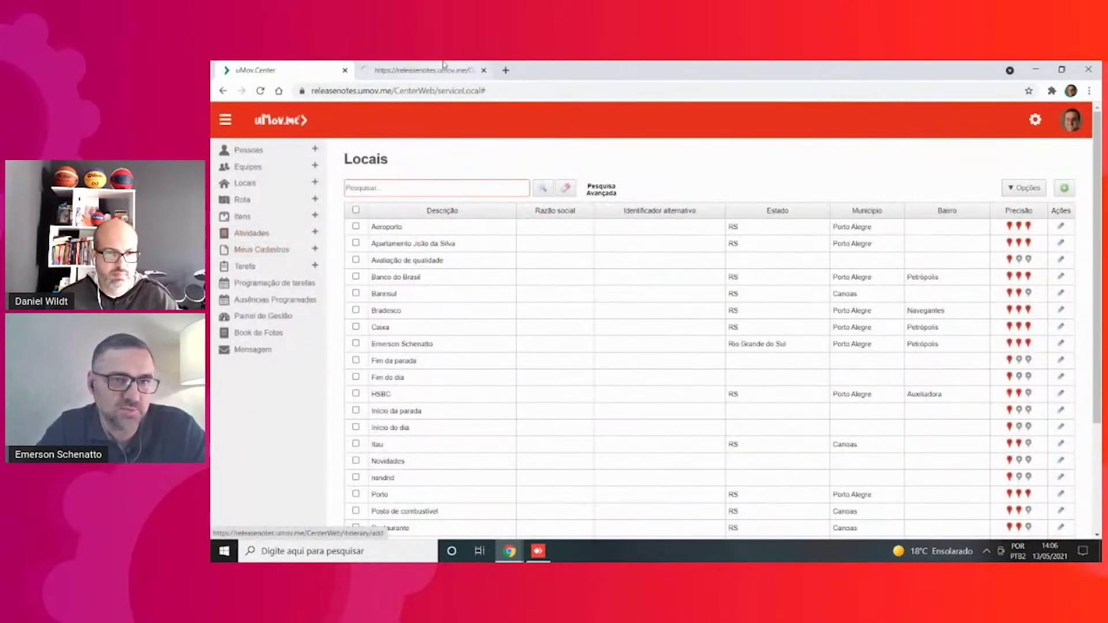
left_click(404, 69)
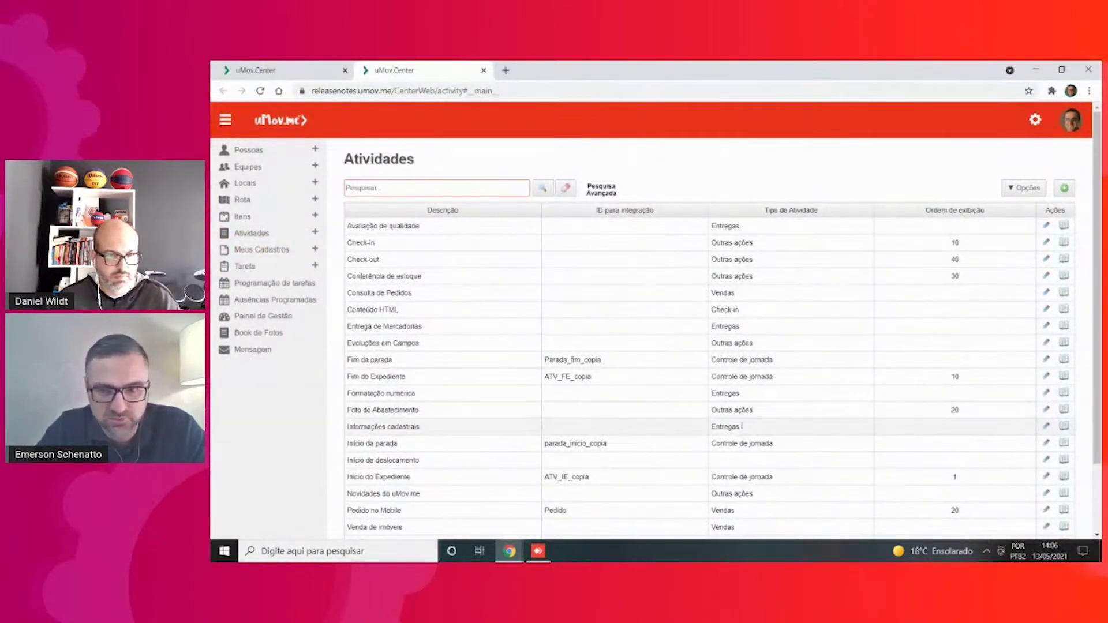
left_click(1046, 409)
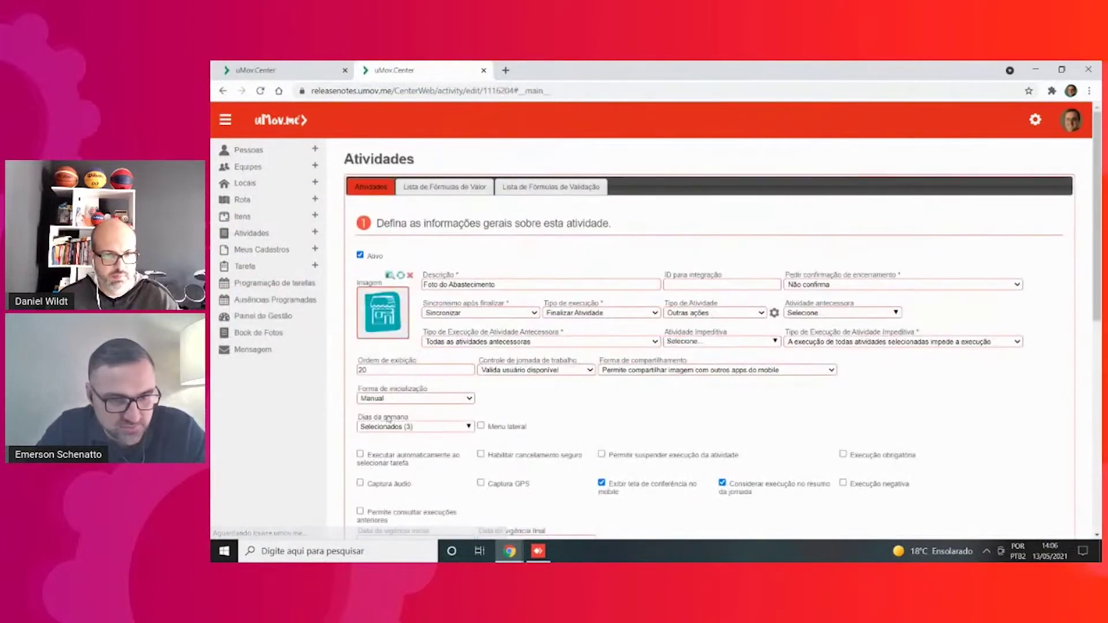
left_click(392, 430)
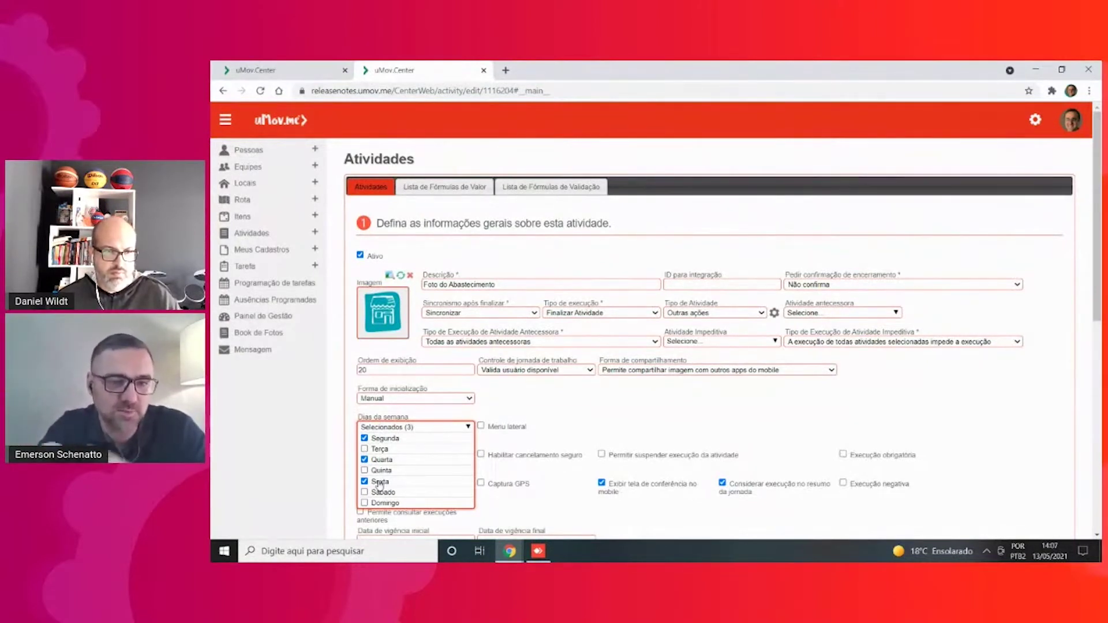
left_click(297, 415)
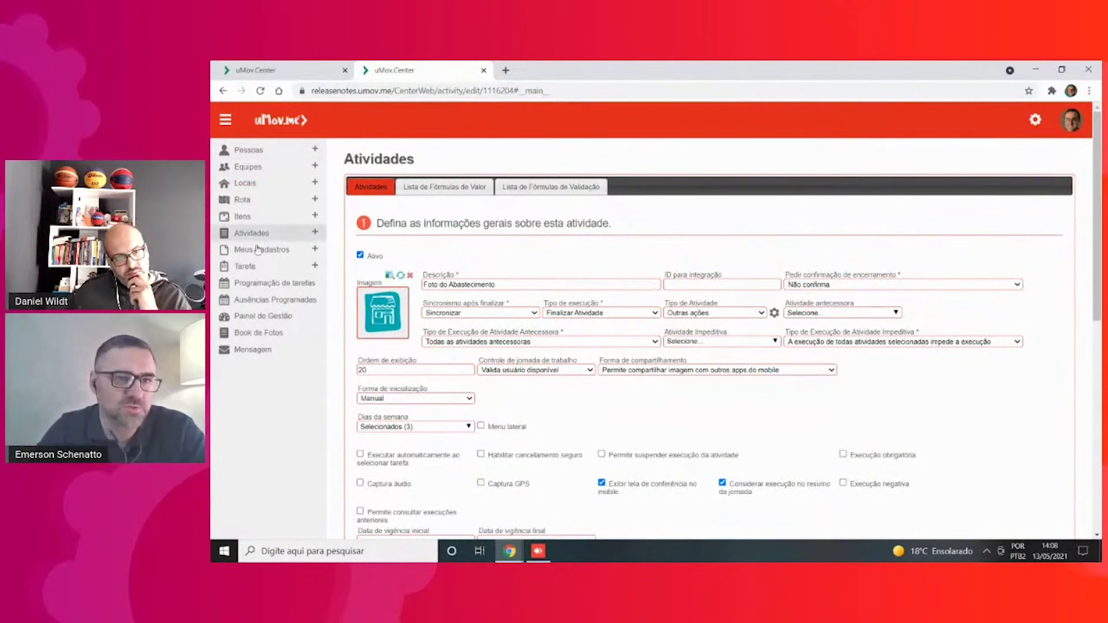
Set the weekday activity filter for Locais to "Filtrar conforme configuração da atividade no local" and save the settings.
left_click(252, 184)
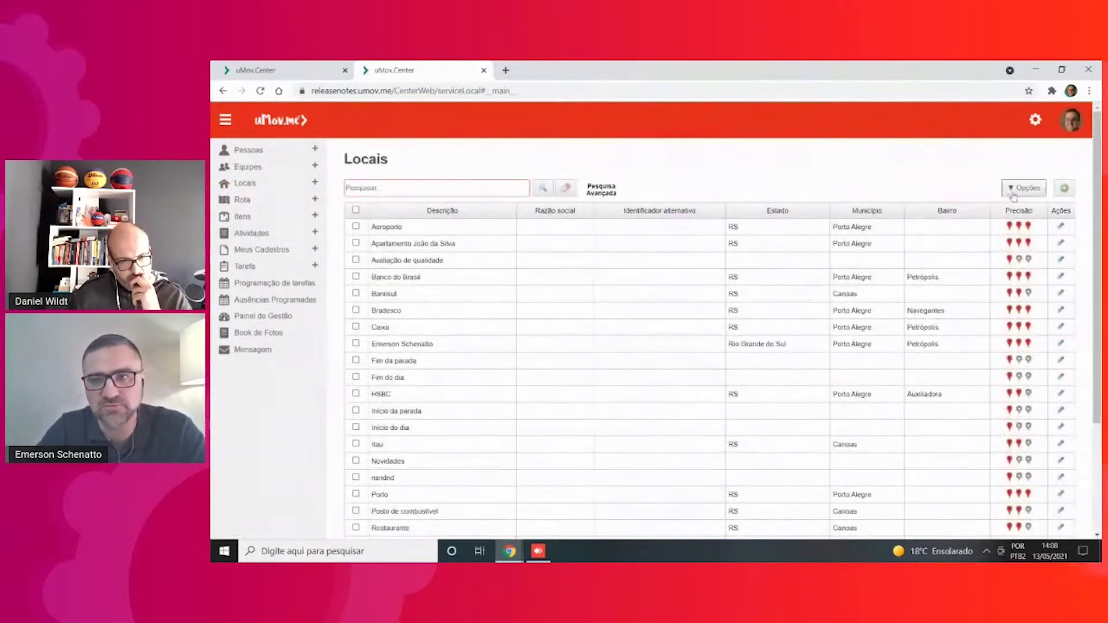
left_click(292, 70)
left_click(1024, 188)
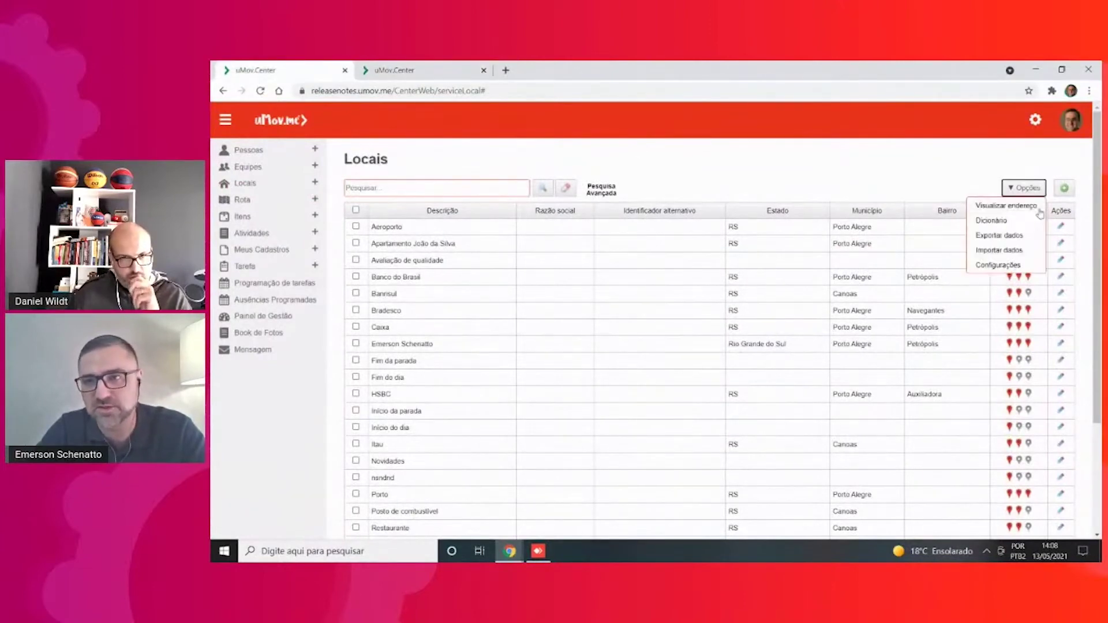
left_click(1001, 265)
left_click(500, 276)
left_click(508, 299)
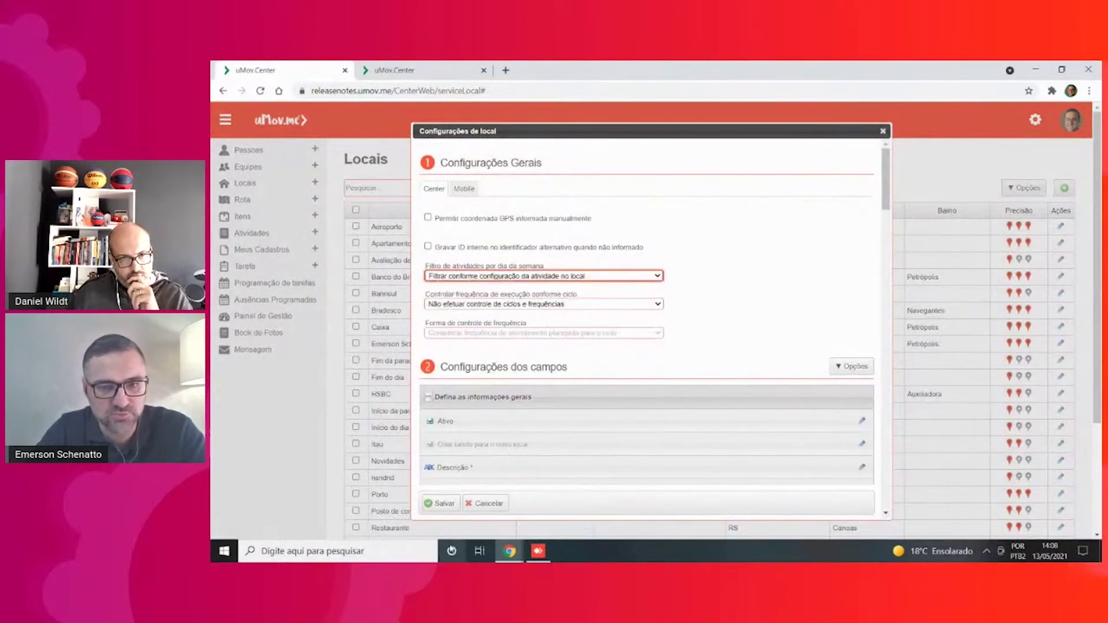
left_click(442, 503)
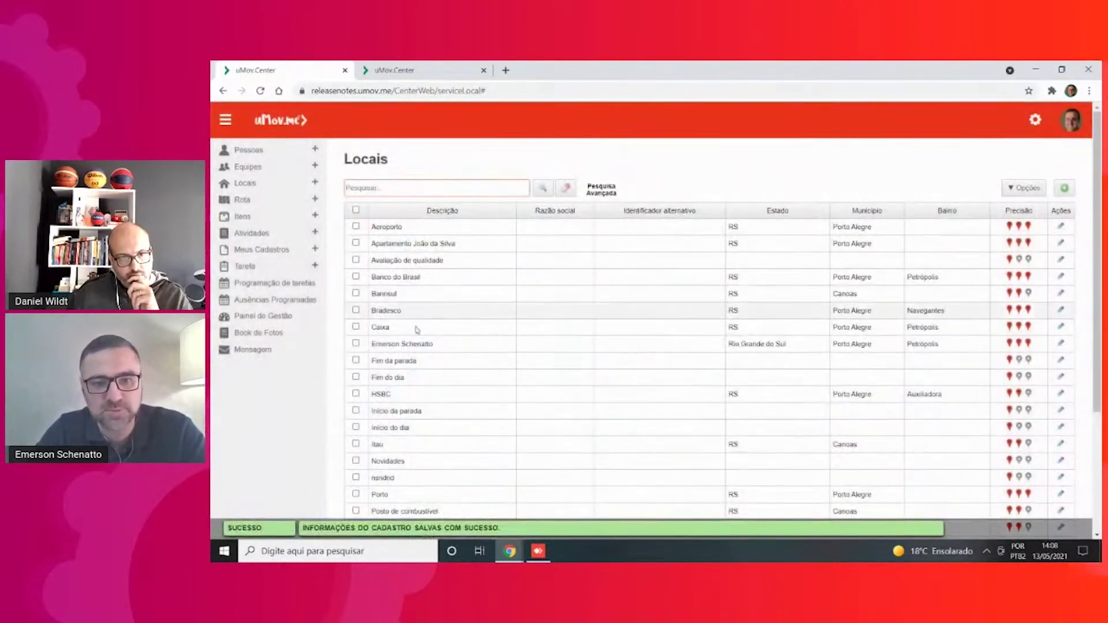
Open the uMov.me S.A. location for editing and add the Entrega de Mercadorias activity to its selected values.
scroll(417, 330, "down", 1)
scroll(397, 467, "down", 3)
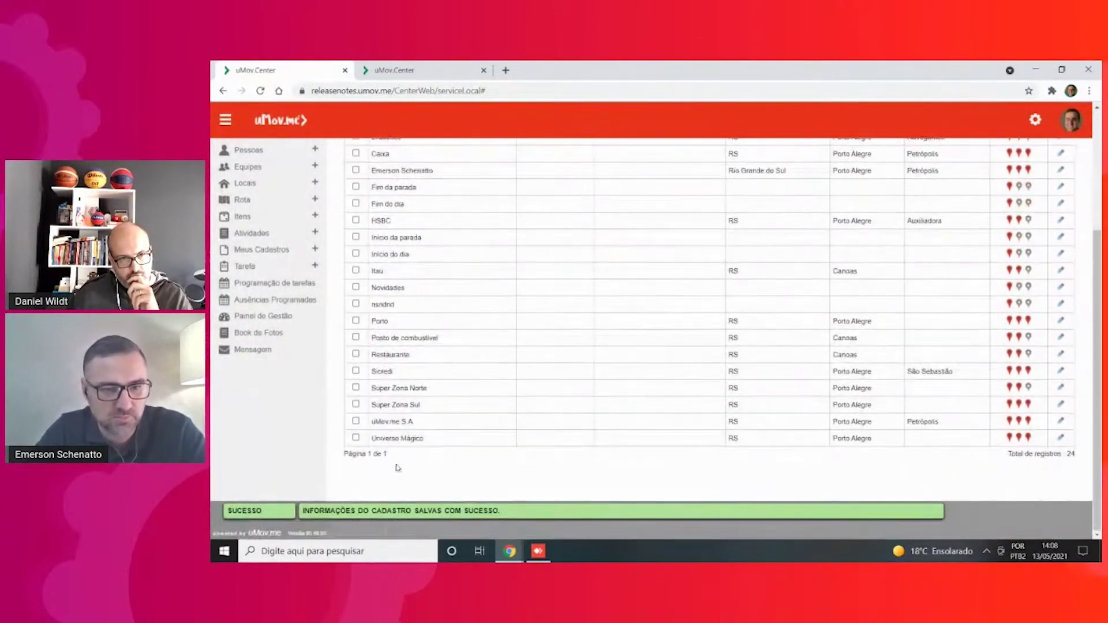
left_click(1061, 421)
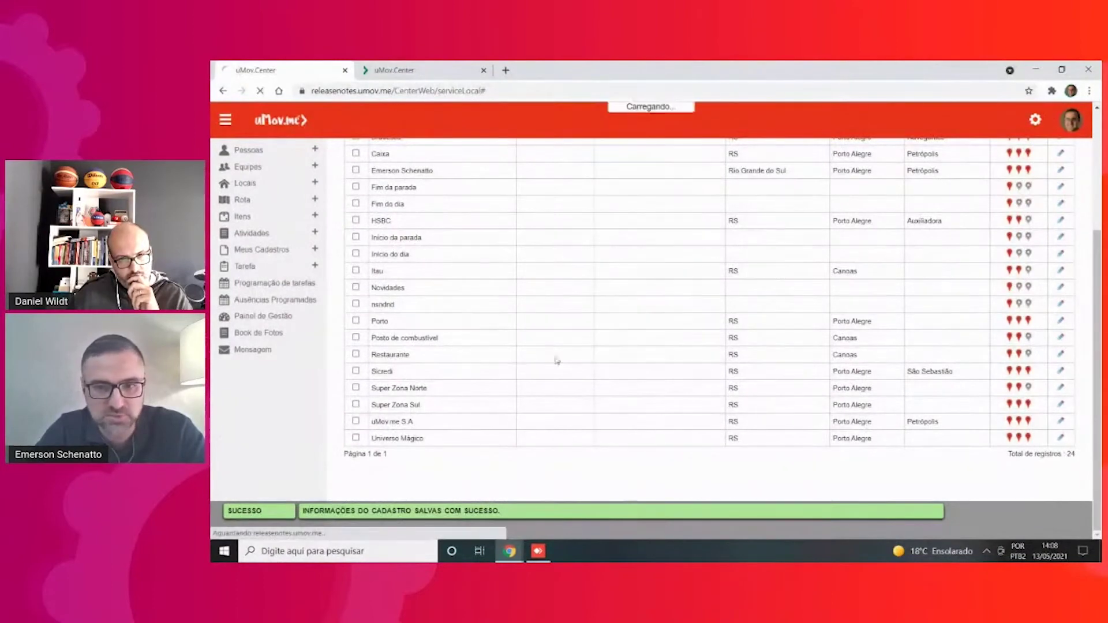
scroll(556, 346, "down", 8)
scroll(555, 330, "up", 1)
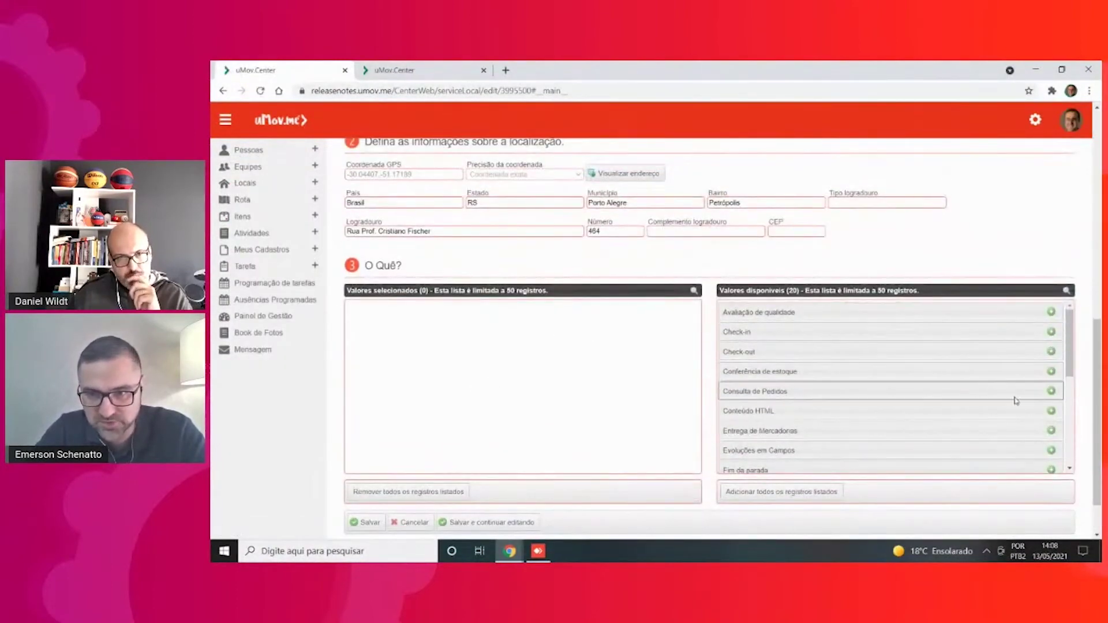
left_click(1052, 433)
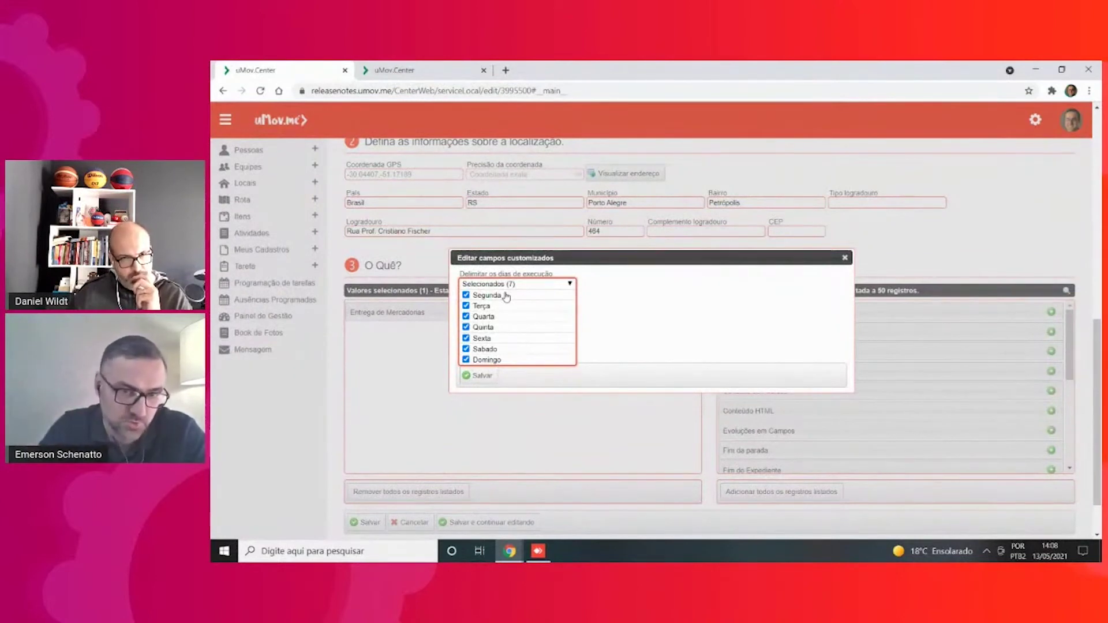
Limit the execution days of Entrega de Mercadorias to Segunda, Quarta and Sexta.
left_click(477, 306)
left_click(478, 327)
left_click(479, 350)
left_click(480, 360)
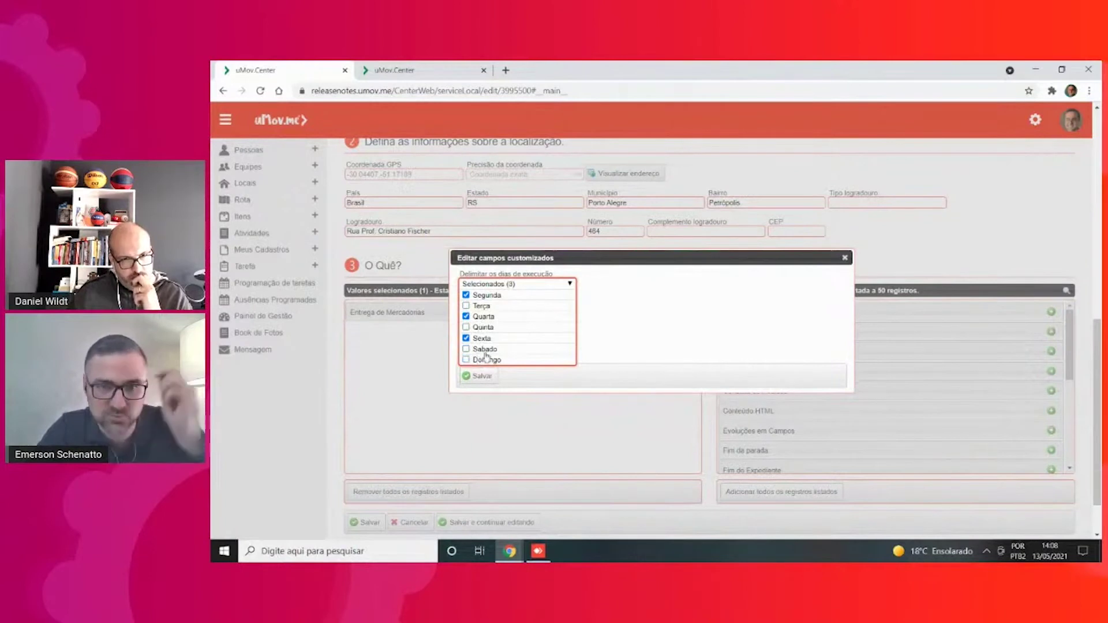
Change the execution days to Segunda and Quinta only, close the custom fields without saving, and return to the Locais list.
left_click(483, 317)
left_click(483, 327)
left_click(481, 338)
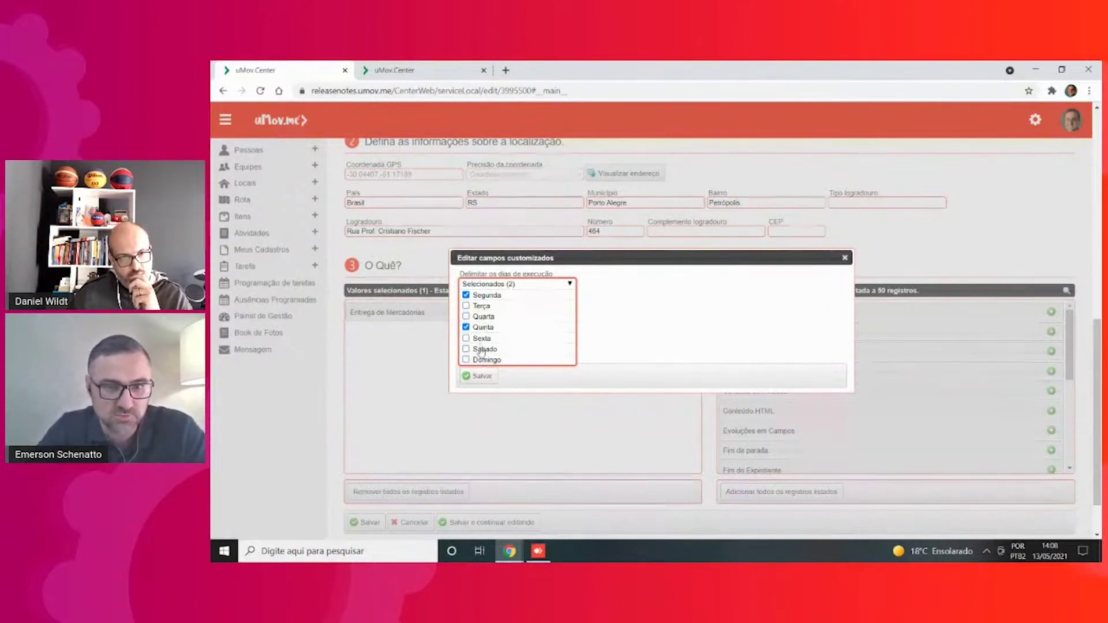
left_click(642, 311)
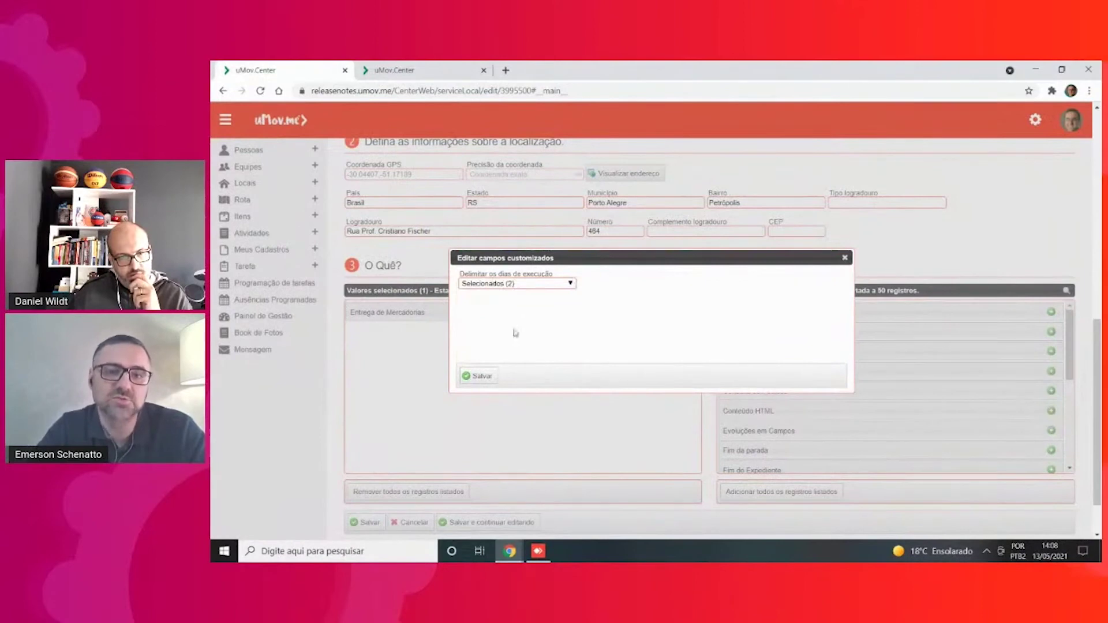
left_click(845, 257)
scroll(436, 233, "up", 4)
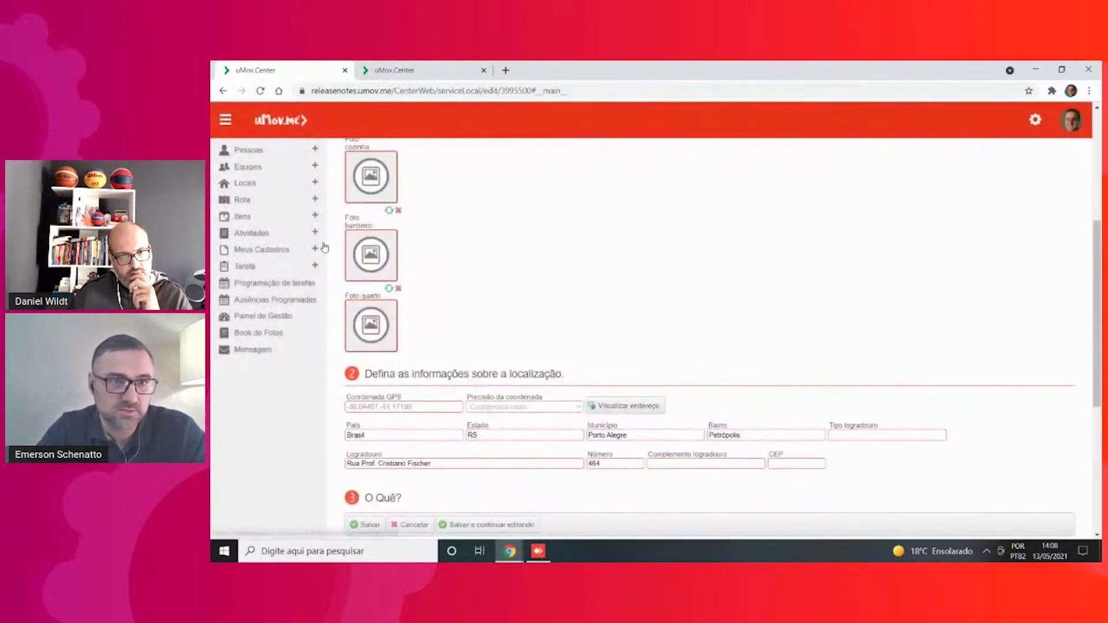
left_click(224, 91)
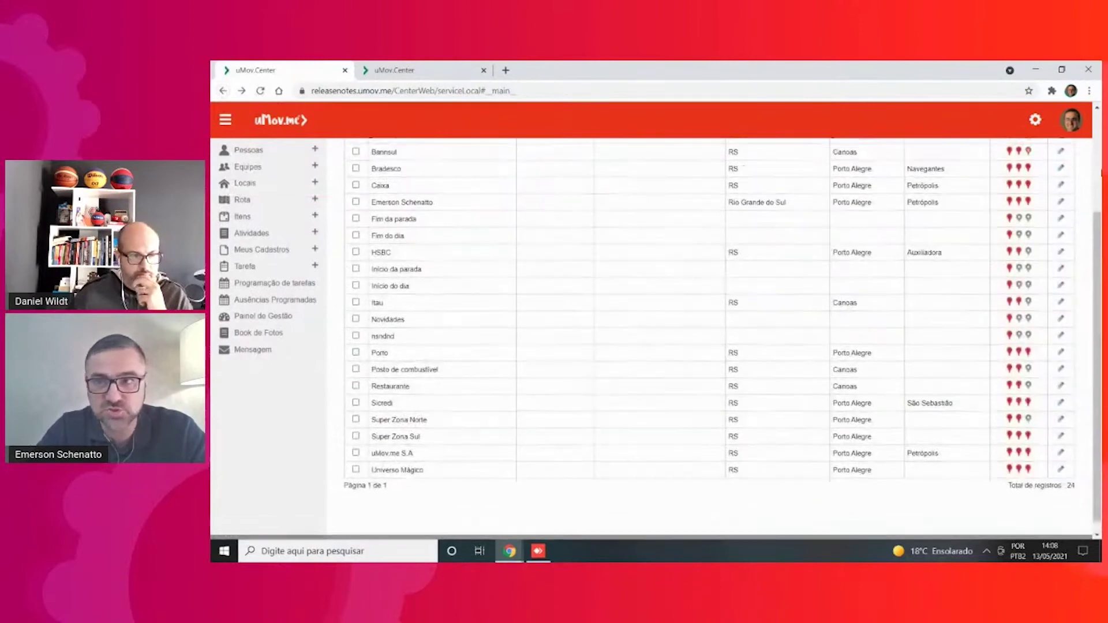
Set the weekday activity filter for Locais back to "Filtrar conforme configuração na atividade" and save the settings.
left_click(1023, 188)
left_click(998, 265)
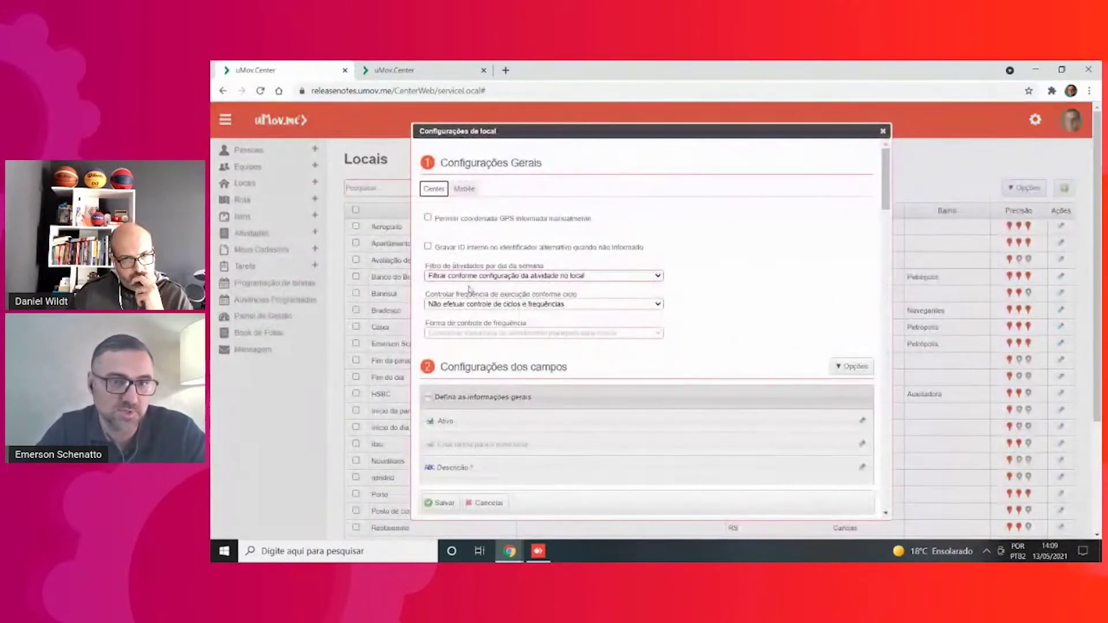
left_click(543, 275)
left_click(497, 302)
left_click(440, 504)
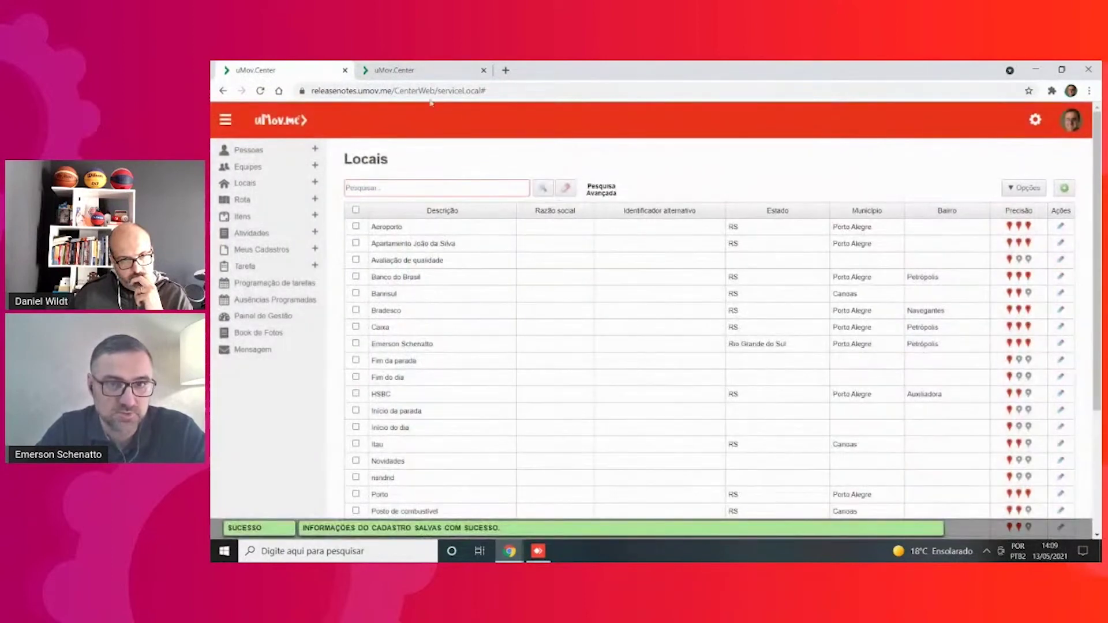
Open Listagem de tarefas in Painel de Gestão, start a new task, and set its planned execution date to 14/05/2021.
left_click(238, 316)
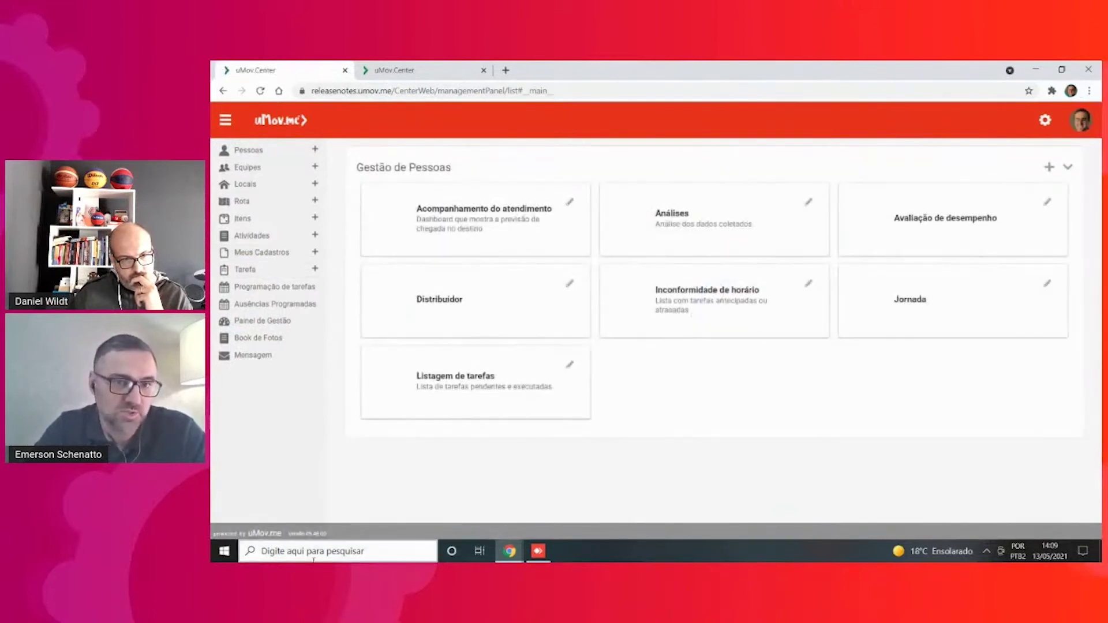
left_click(453, 384)
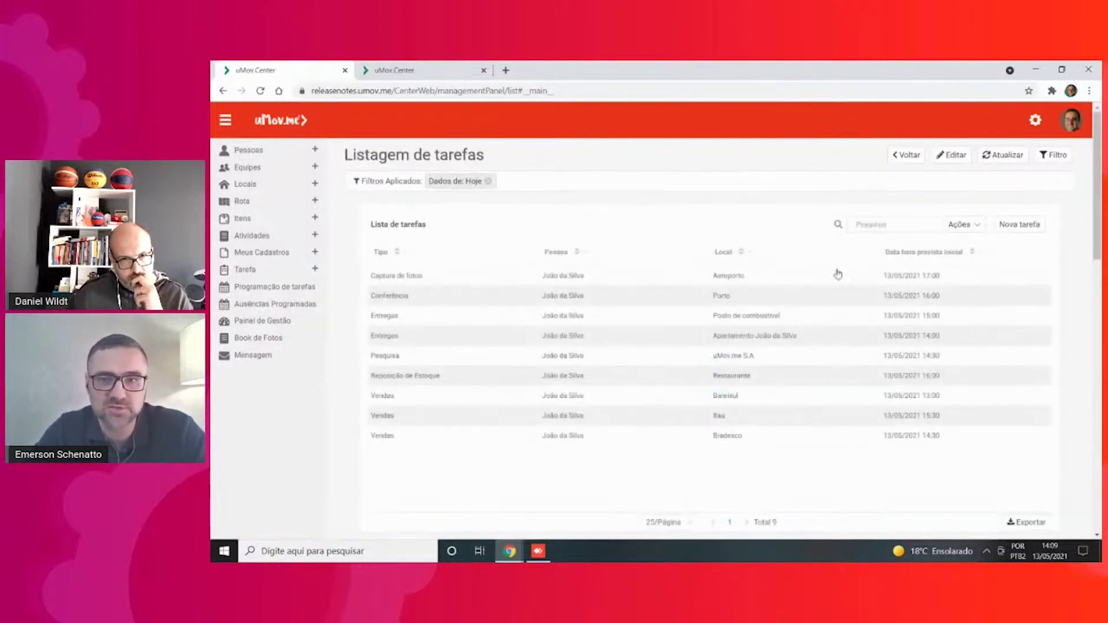
left_click(1024, 225)
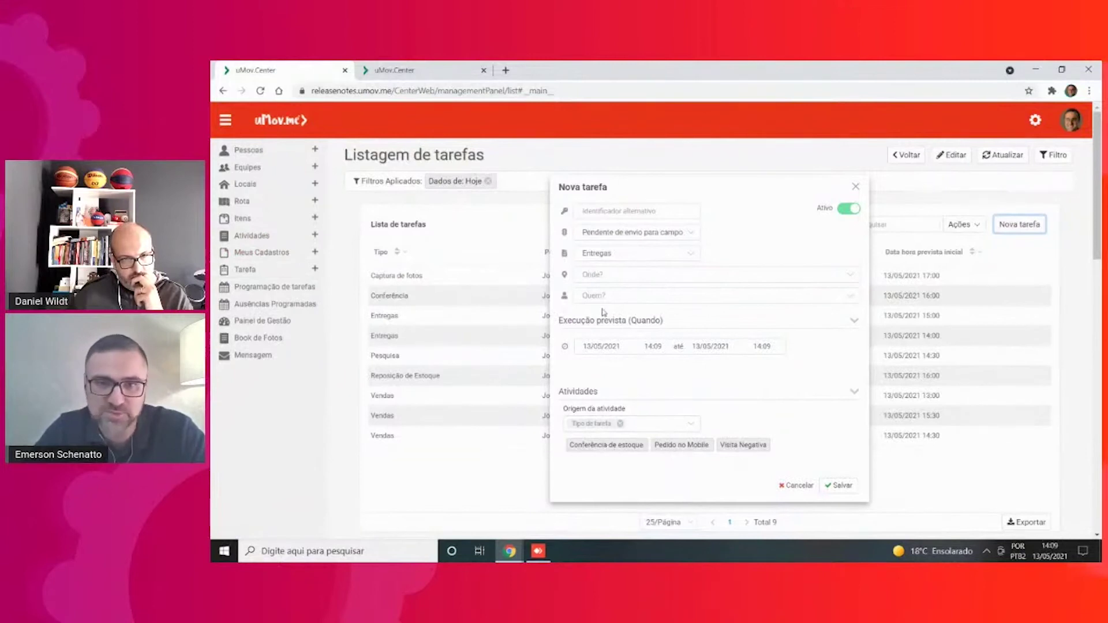
left_click(598, 348)
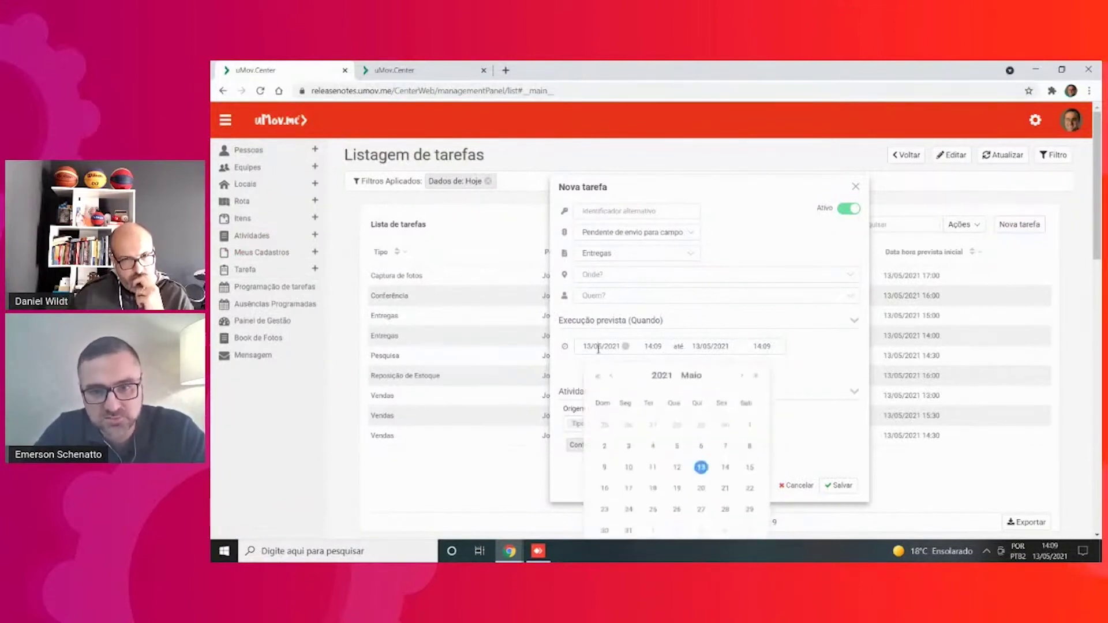
left_click(723, 474)
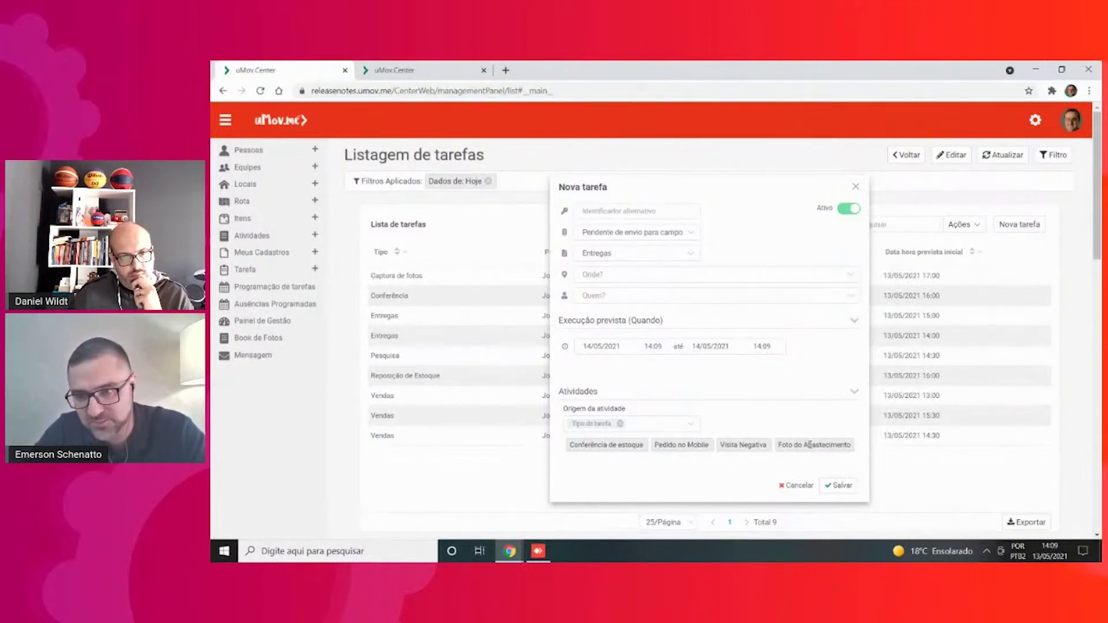
Switch the new task's planned date to 13/05/2021 and back to 14/05/2021 to compare the activities offered.
left_click(591, 346)
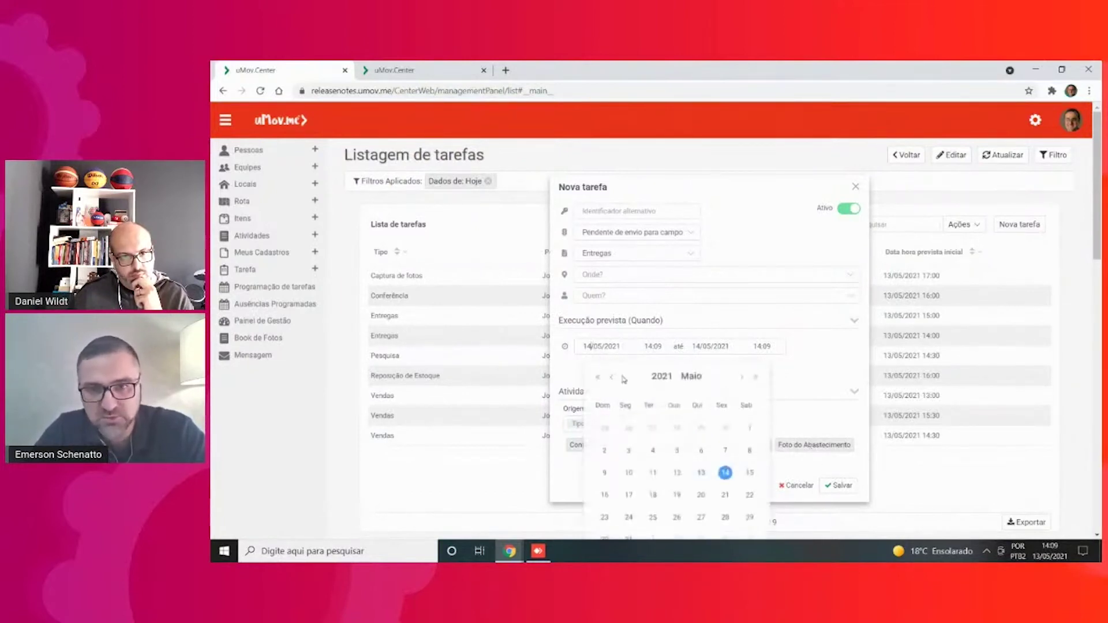
left_click(700, 472)
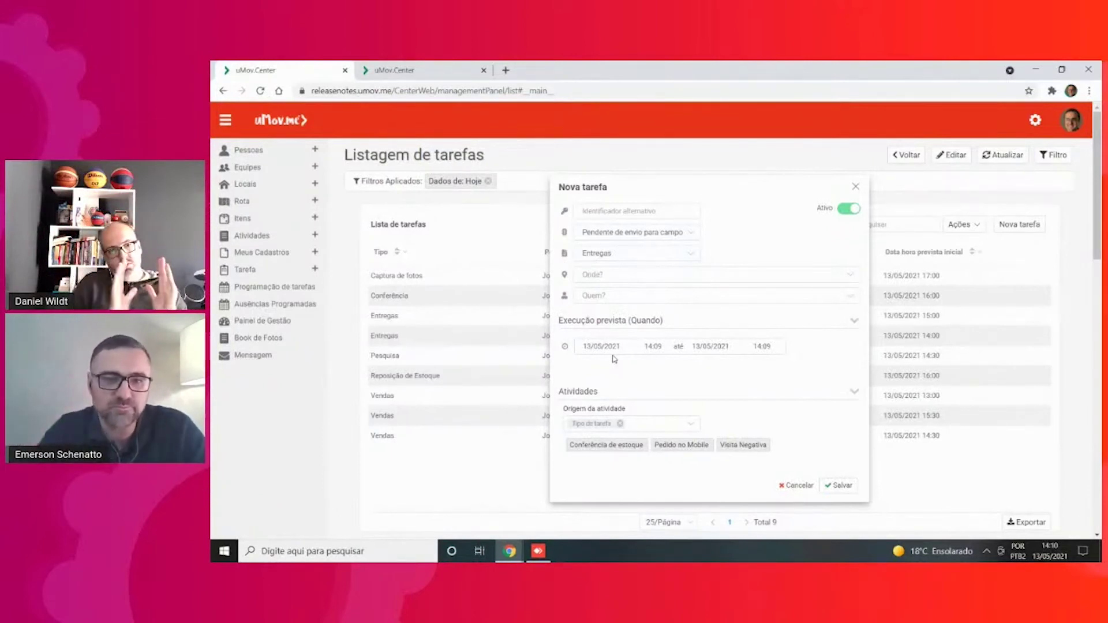
left_click(624, 345)
left_click(726, 472)
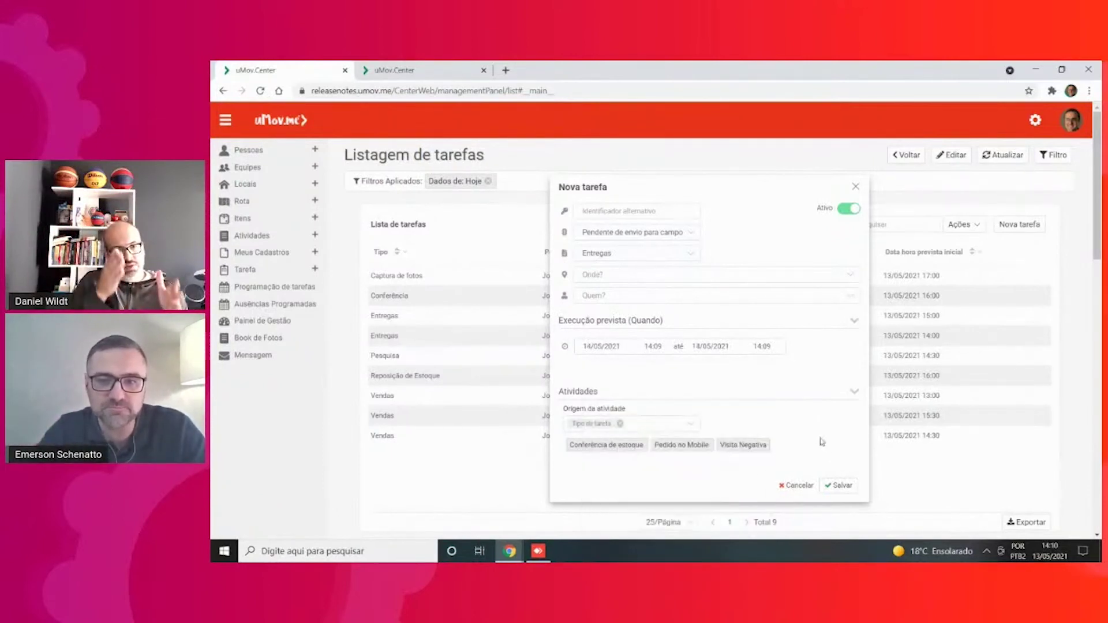